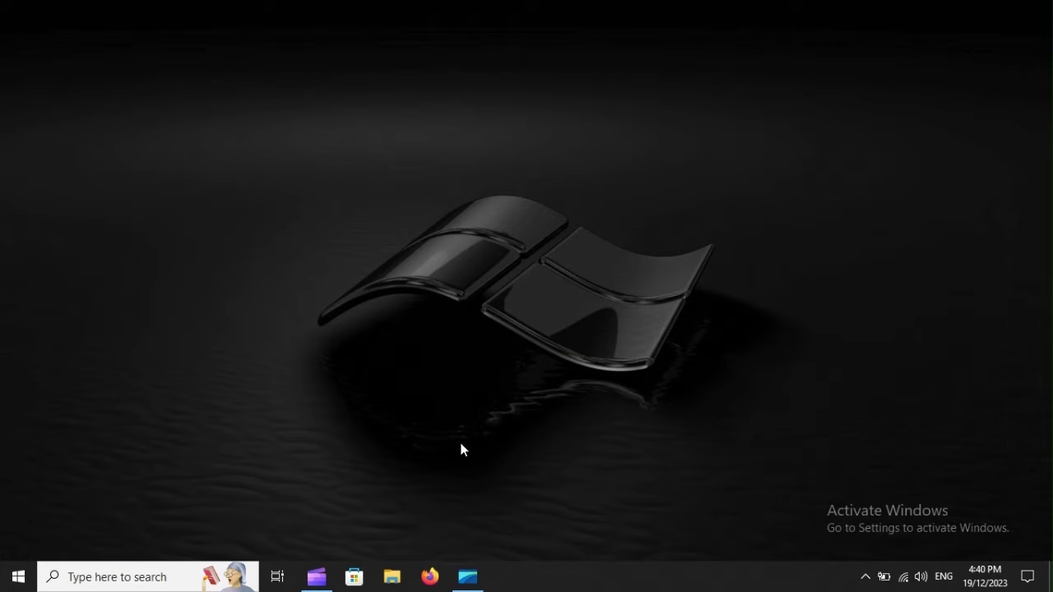
- Search Windows for devmgmt.msc and launch Device Manager
left_click(70, 577)
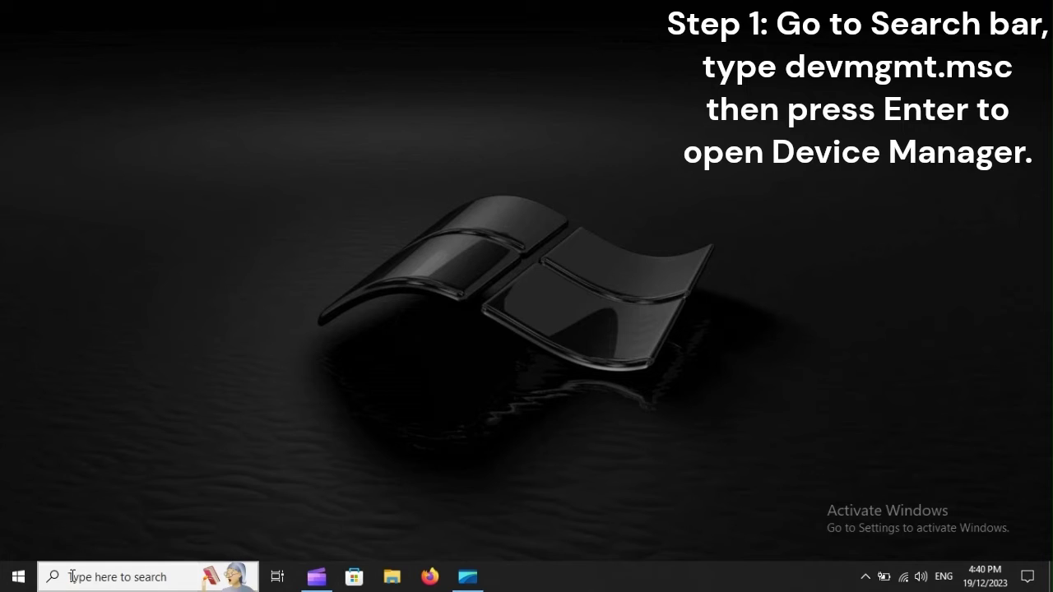
type("devmgmt.msc")
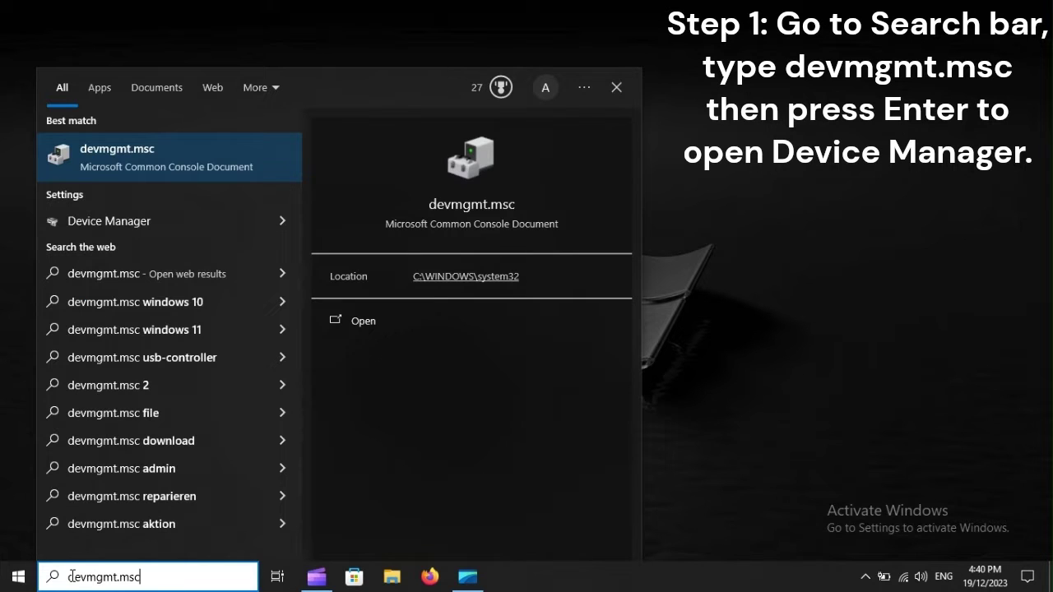
key("Return")
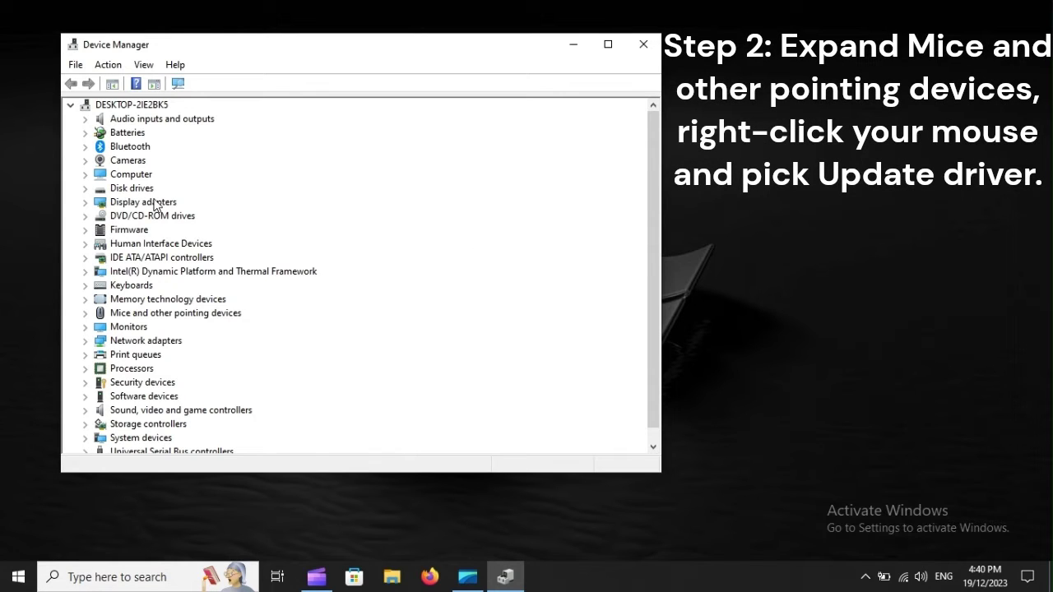
- Start a driver update for the first HID-compliant mouse under Mice and other pointing devices
left_click(115, 317)
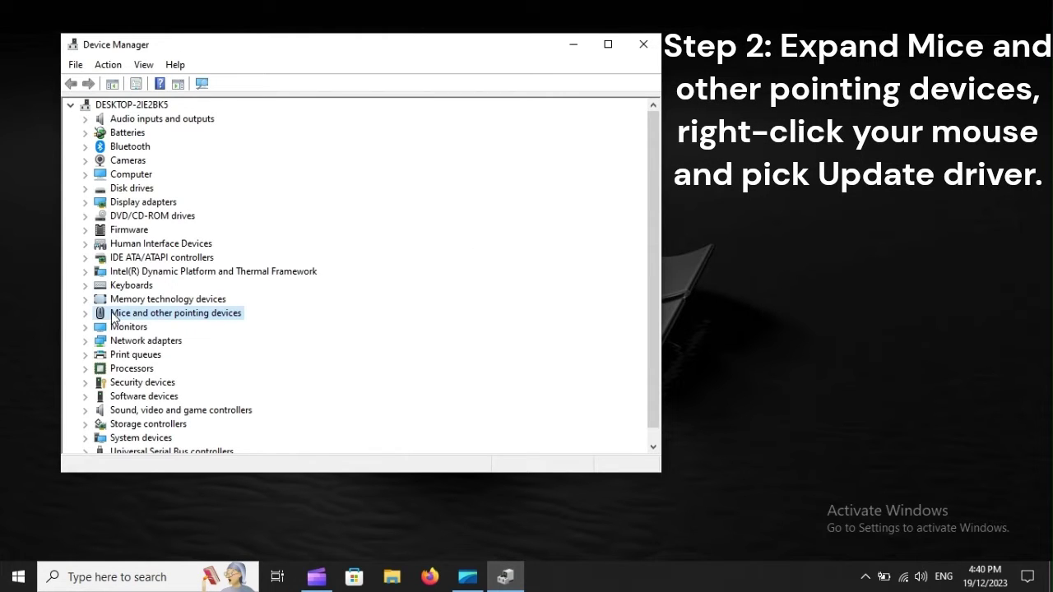
left_click(86, 315)
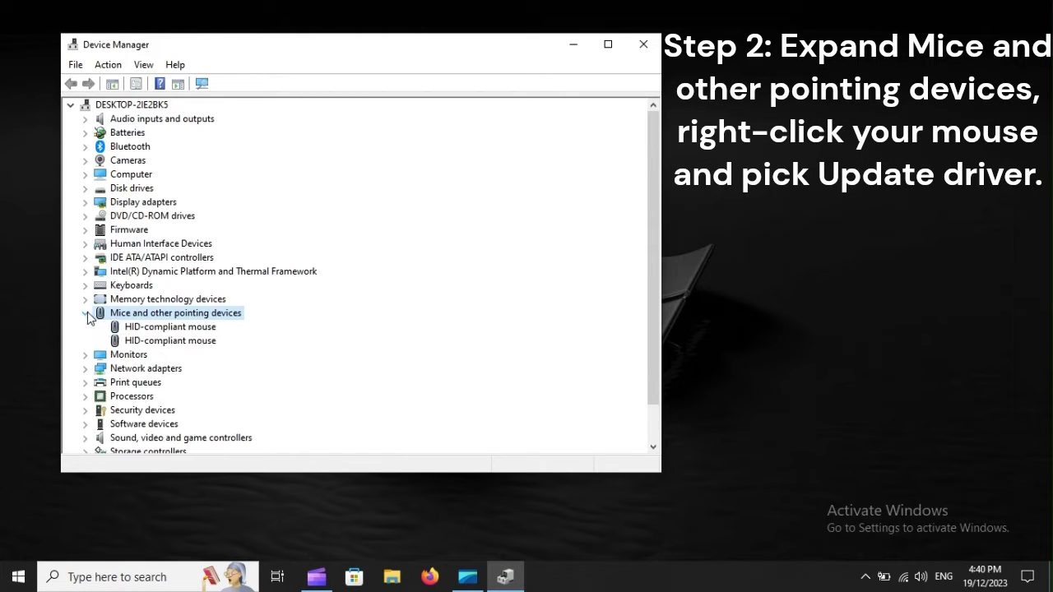
left_click(150, 329)
right_click(151, 329)
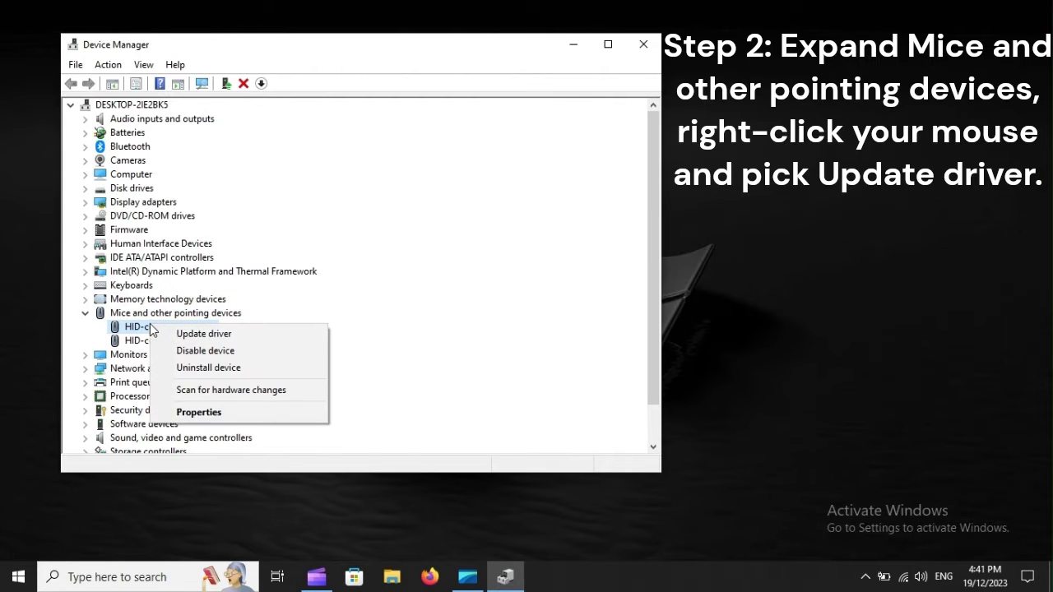
left_click(243, 333)
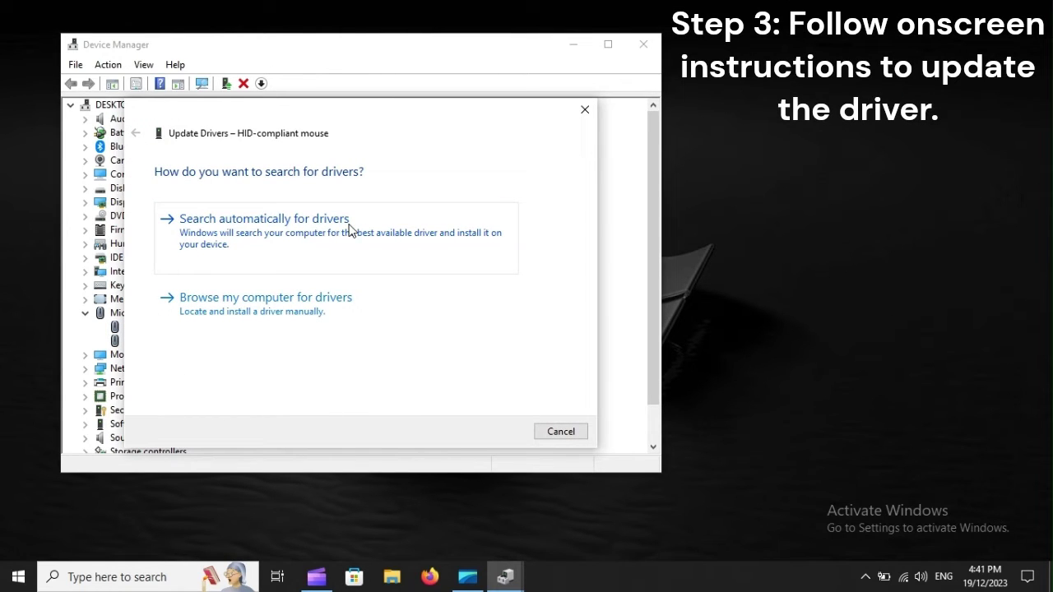
- Leave the driver search choices and restart the computer
left_click(20, 579)
left_click(18, 543)
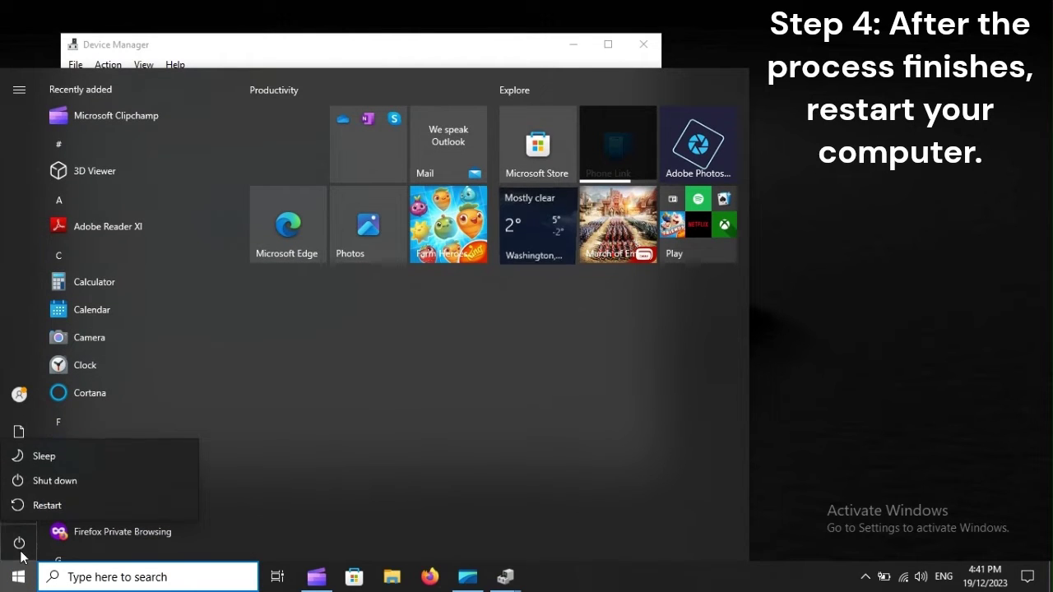
left_click(63, 506)
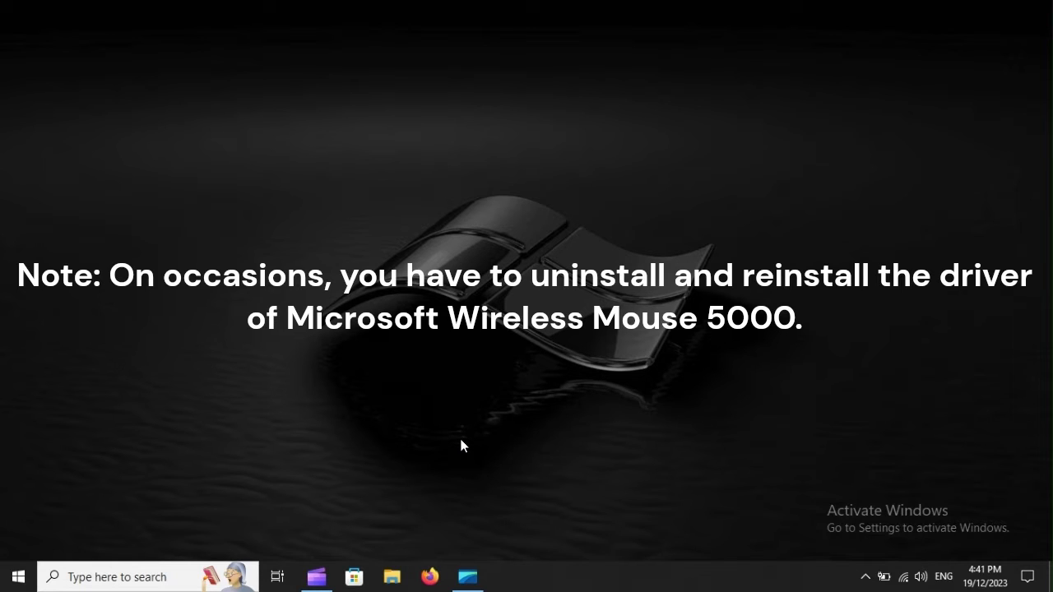
- Launch Device Manager again with devmgmt.msc
left_click(115, 577)
type("devmgmt.msc")
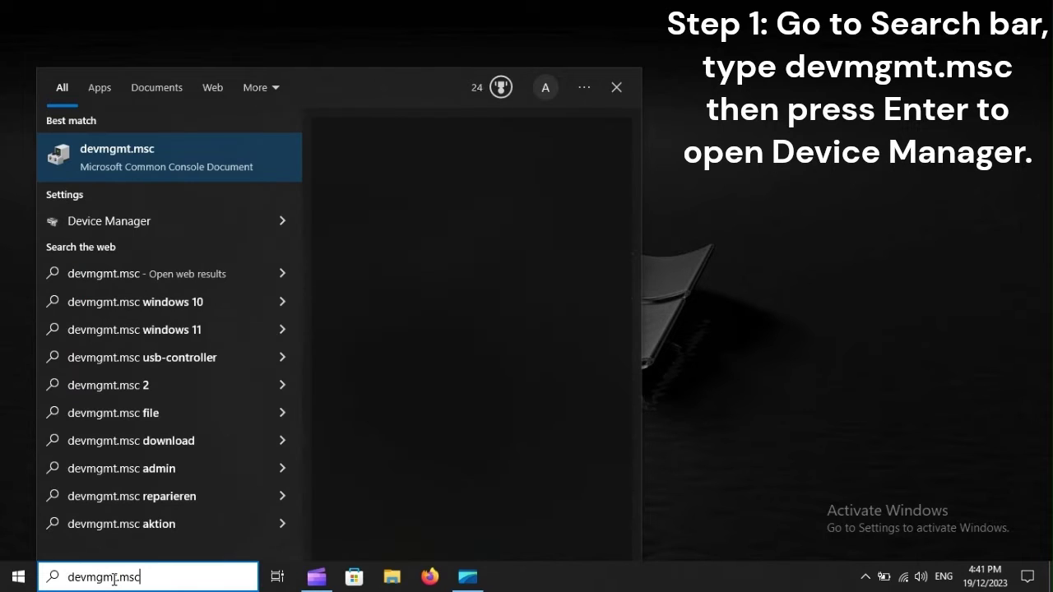
key("Return")
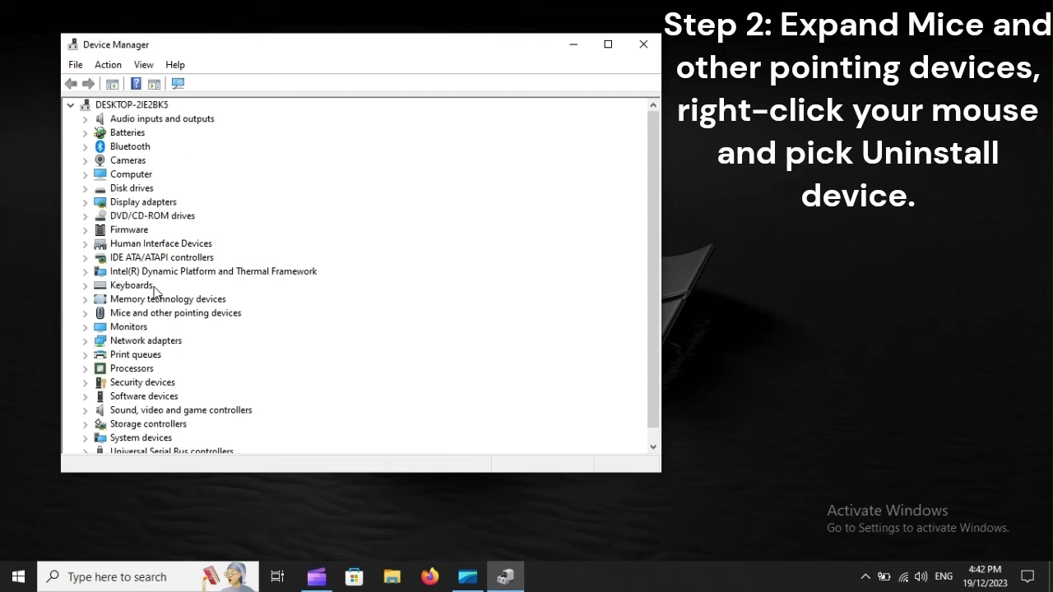
- Start uninstalling the first HID-compliant mouse under Mice and other pointing devices
left_click(155, 316)
left_click(85, 313)
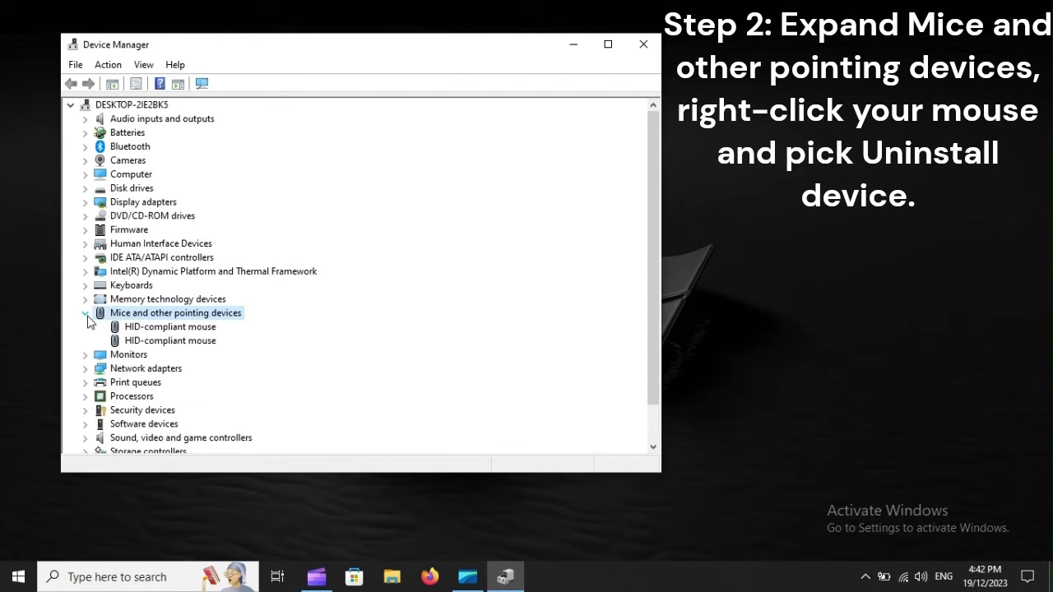
right_click(153, 329)
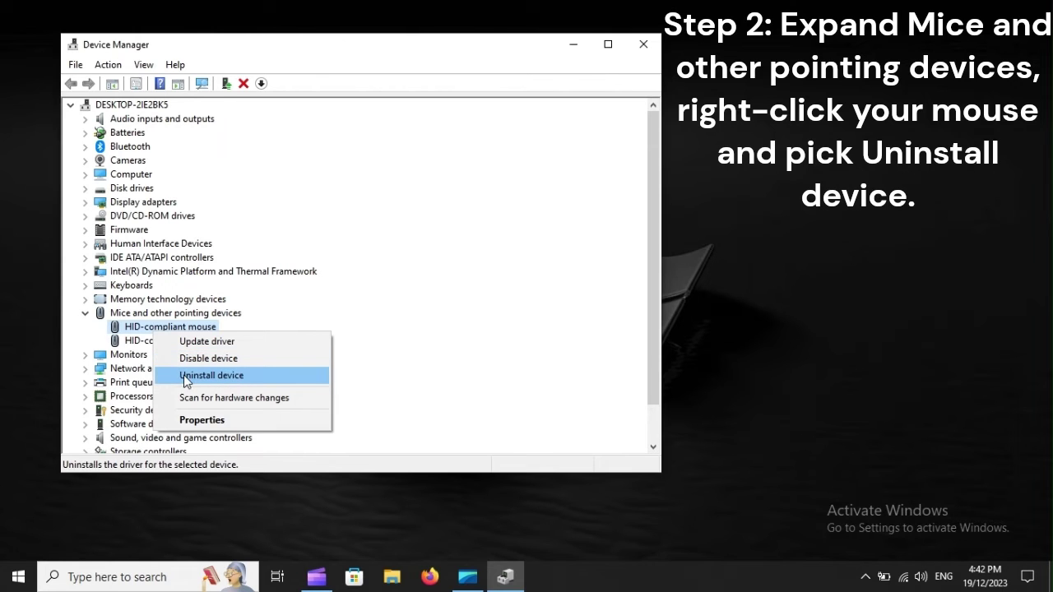
left_click(258, 375)
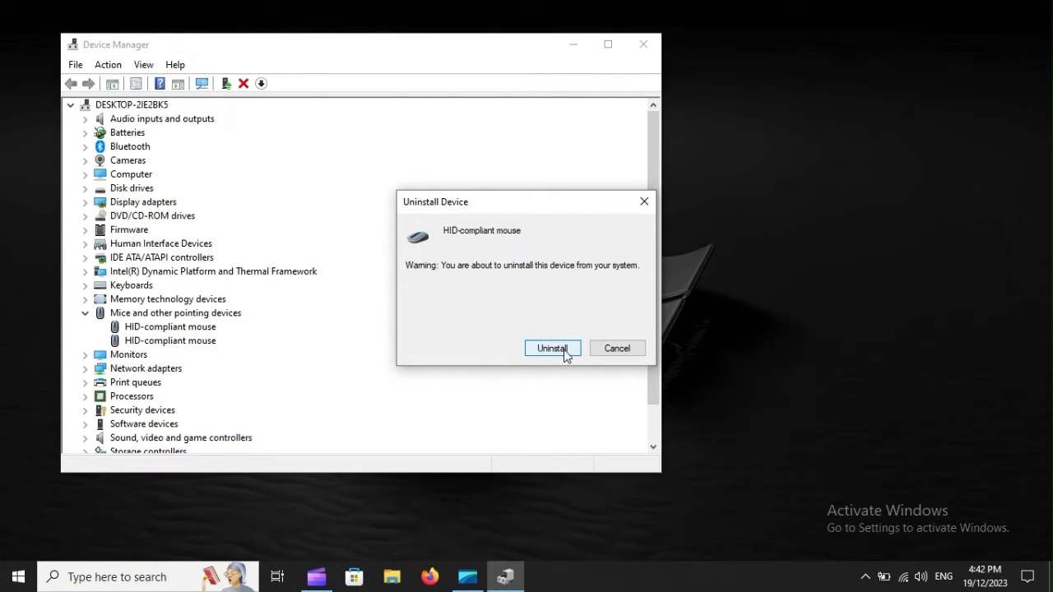
- Restart the computer so that the mouse driver is reinstalled
left_click(18, 576)
left_click(17, 546)
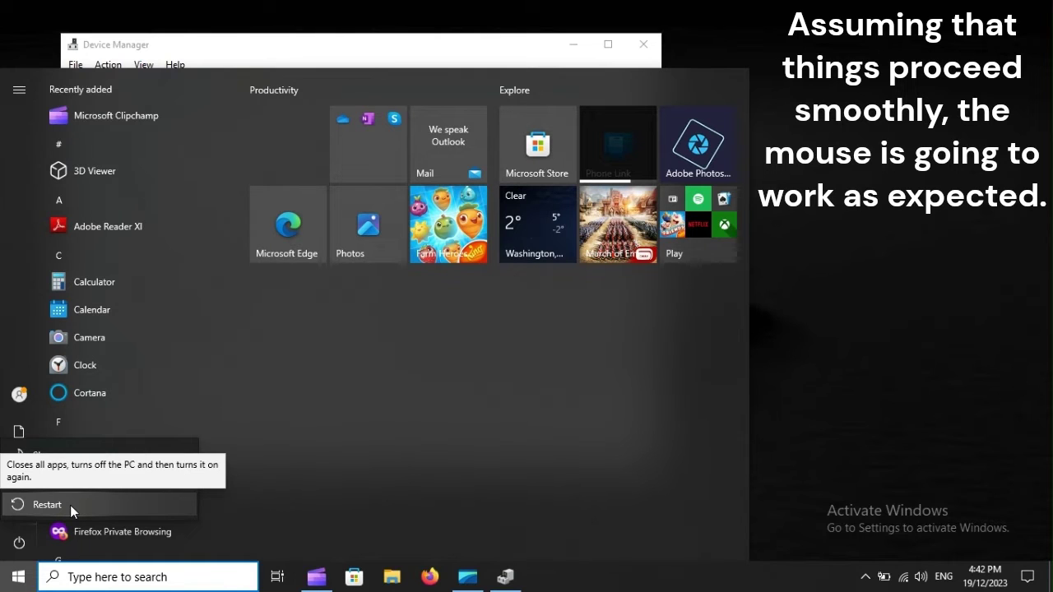
left_click(70, 505)
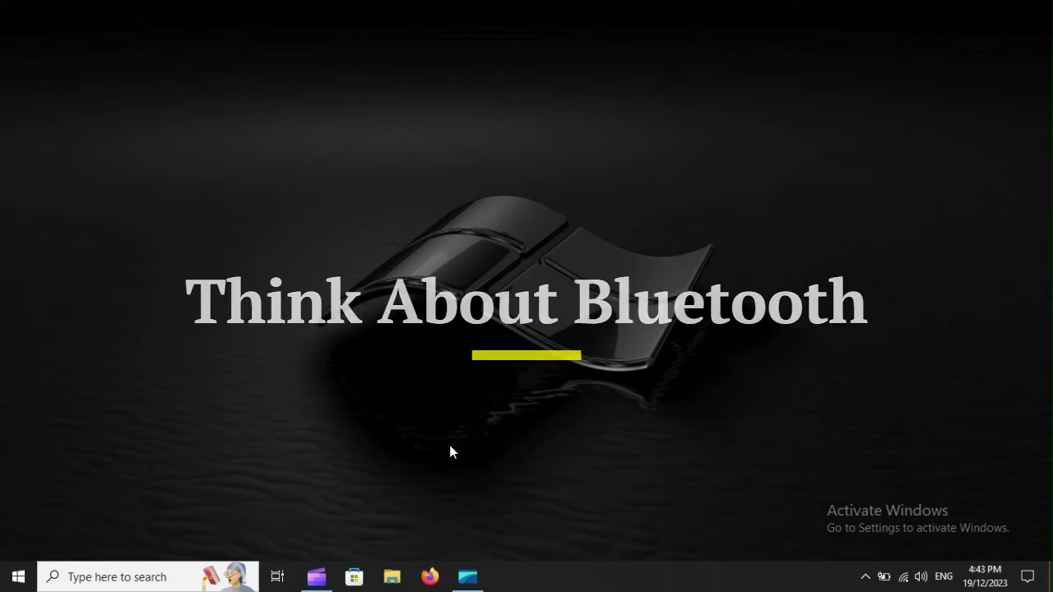
- Open Device Manager by running devmgmt.msc from the Windows search
left_click(108, 574)
type("devmgmt.msc")
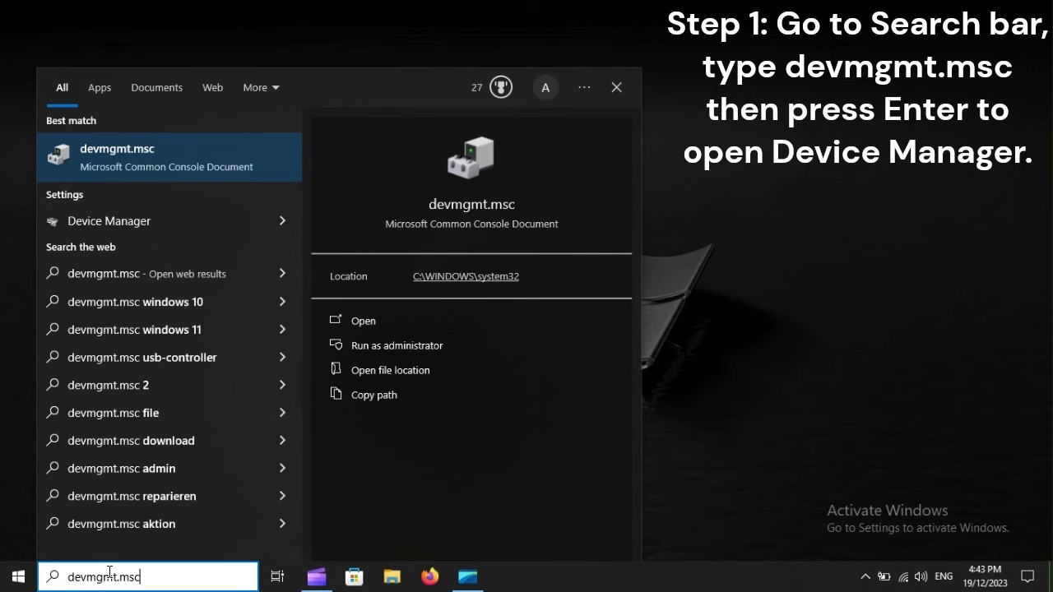
key("Return")
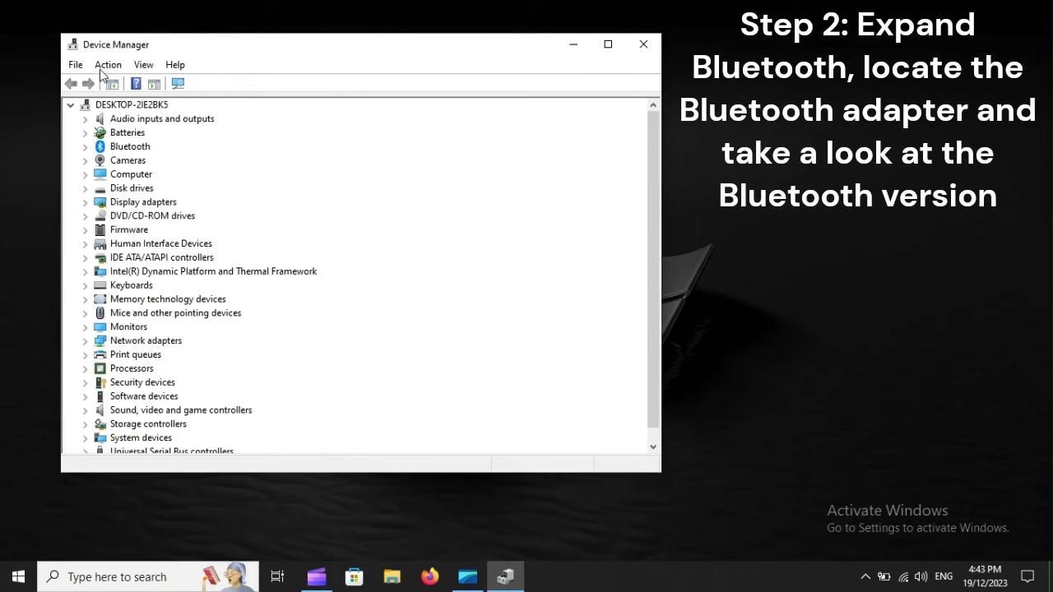
- Expand the Bluetooth category and check the Bluetooth version of the Realtek adapter
left_click(128, 148)
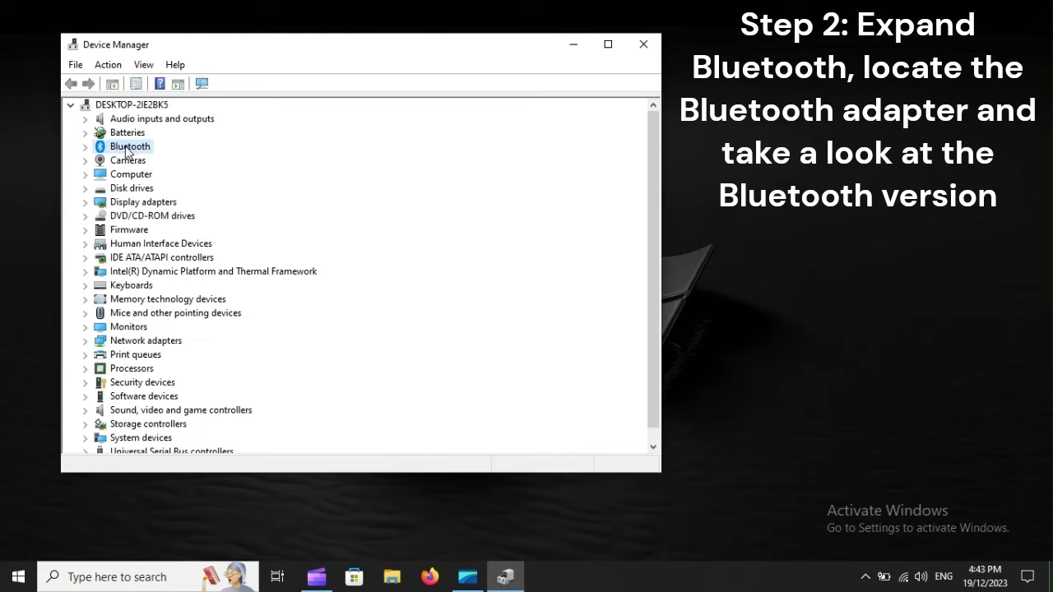
left_click(85, 146)
left_click(171, 164)
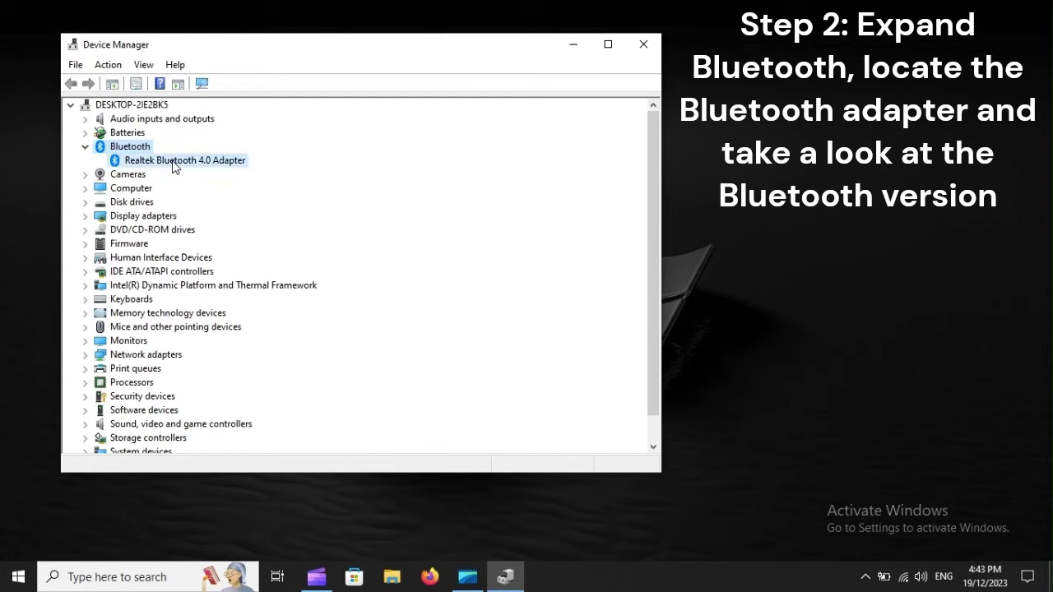
double_click(172, 163)
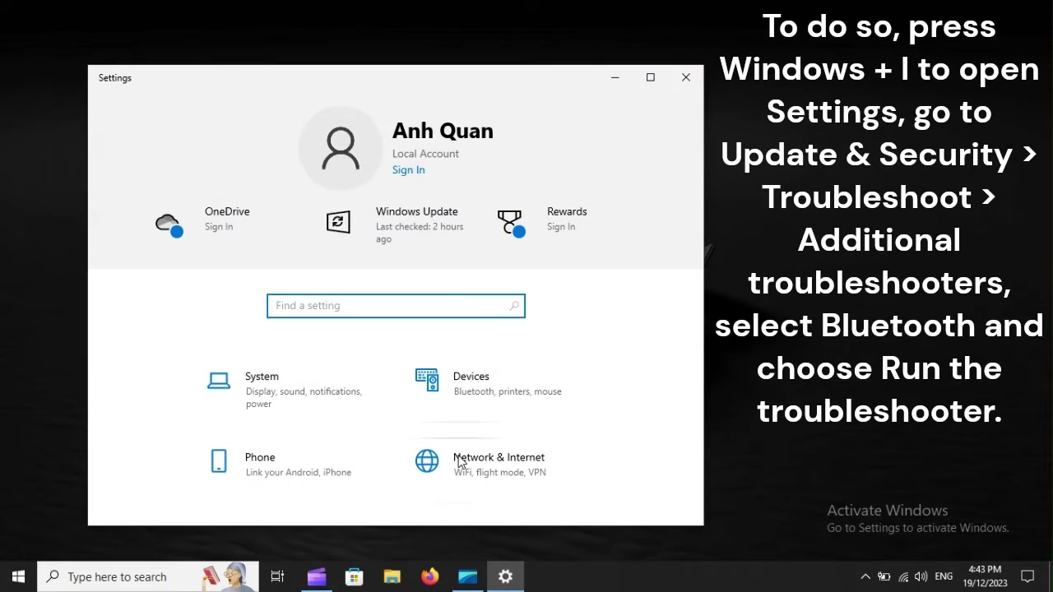
- In the Update & Security settings, go to the additional troubleshooters and select the Bluetooth troubleshooter
scroll(459, 461, "down", 5)
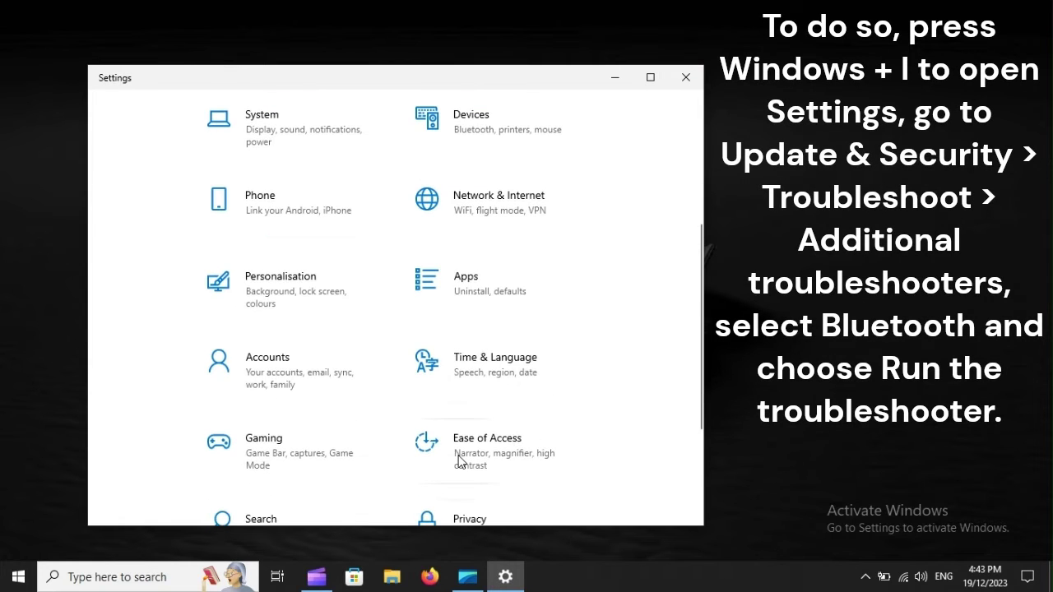
scroll(458, 461, "down", 3)
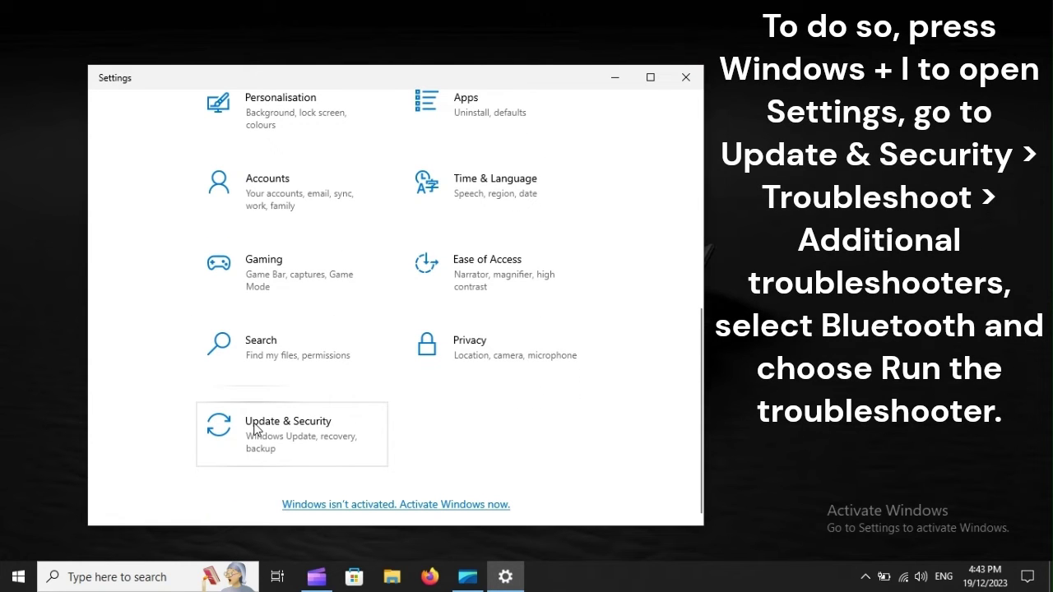
left_click(324, 433)
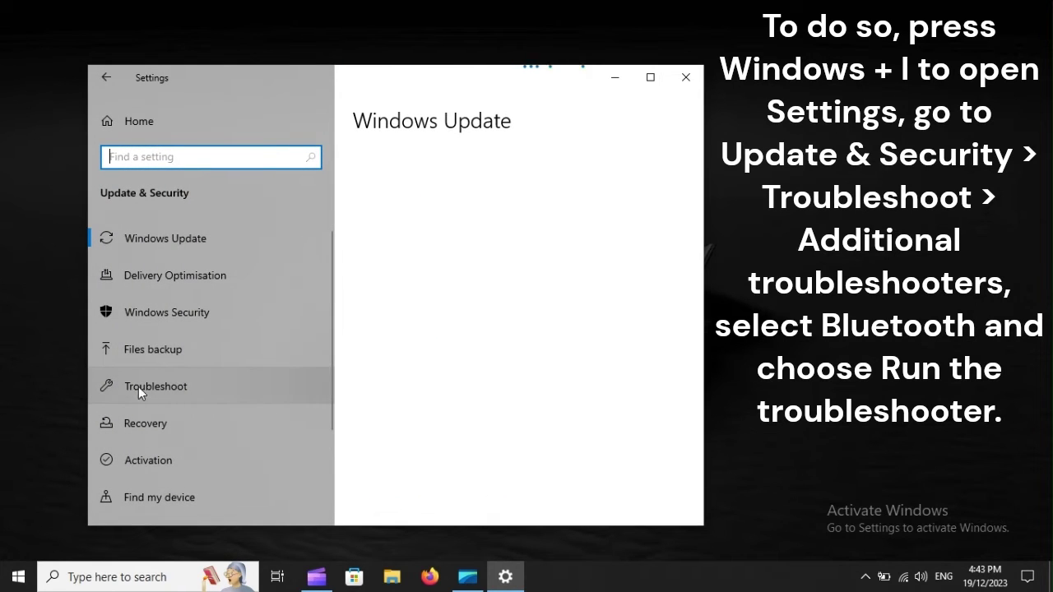
left_click(209, 387)
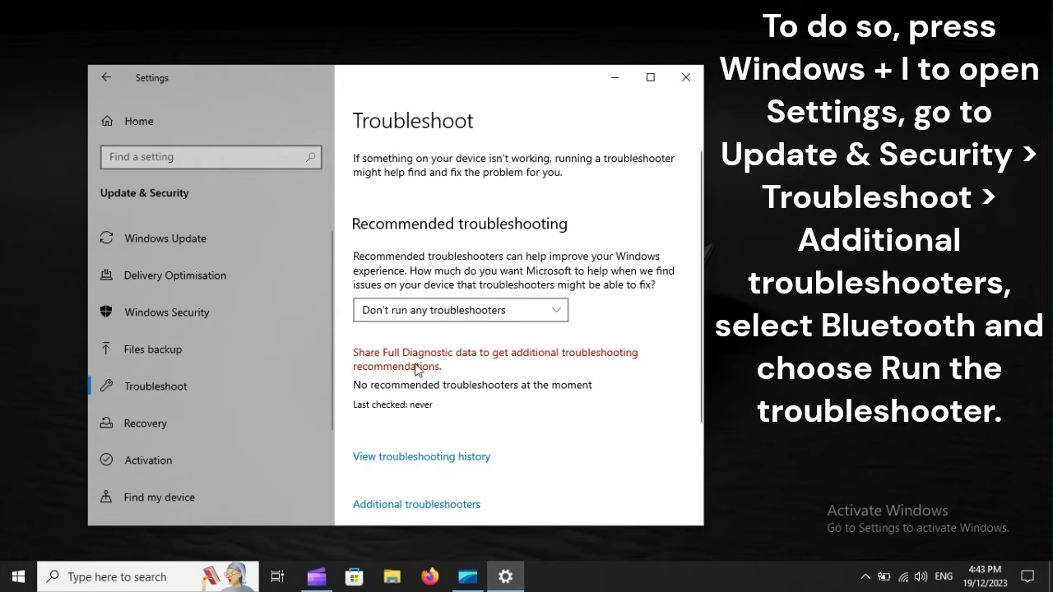
left_click(451, 508)
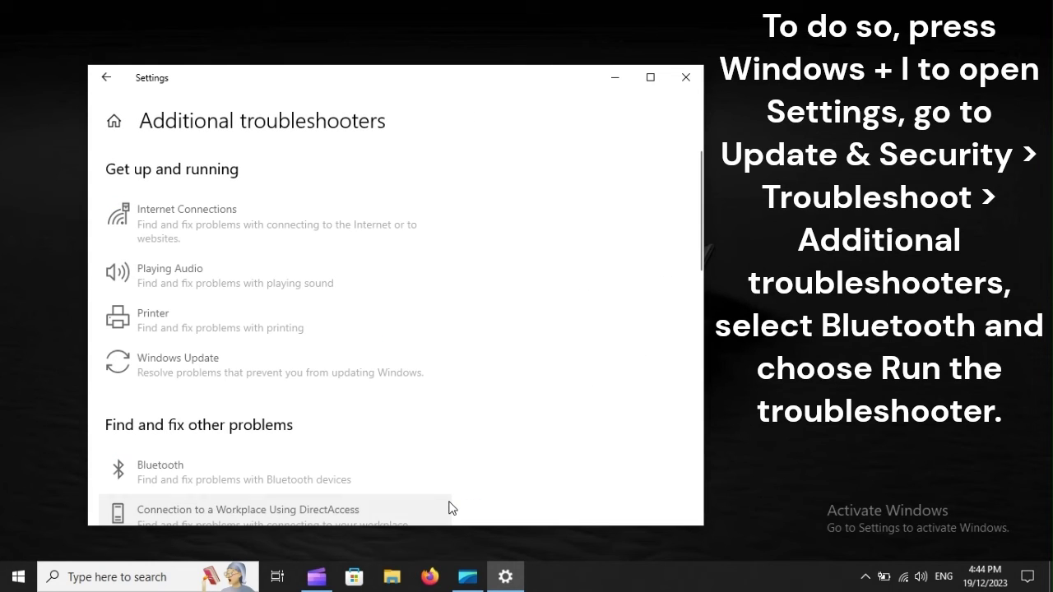
scroll(451, 508, "down", 3)
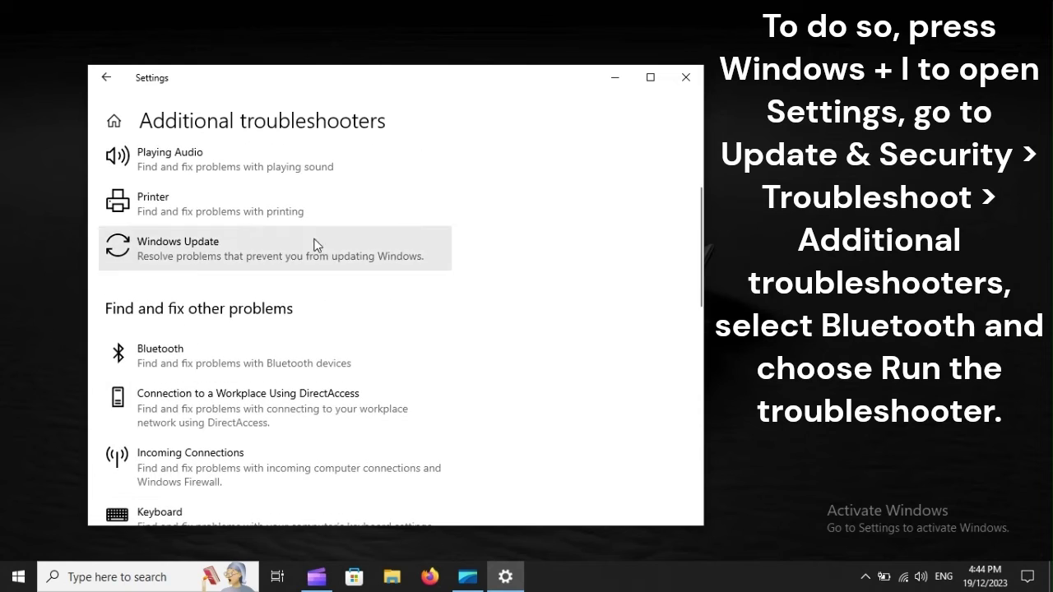
left_click(297, 360)
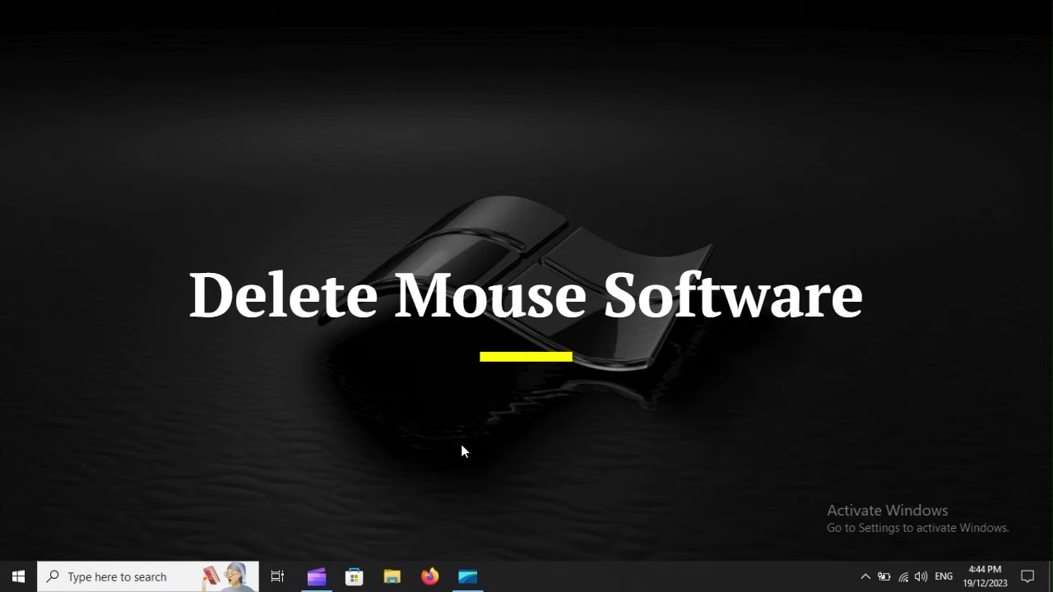
- Search Windows for Control Panel and open it
left_click(100, 577)
type("Co")
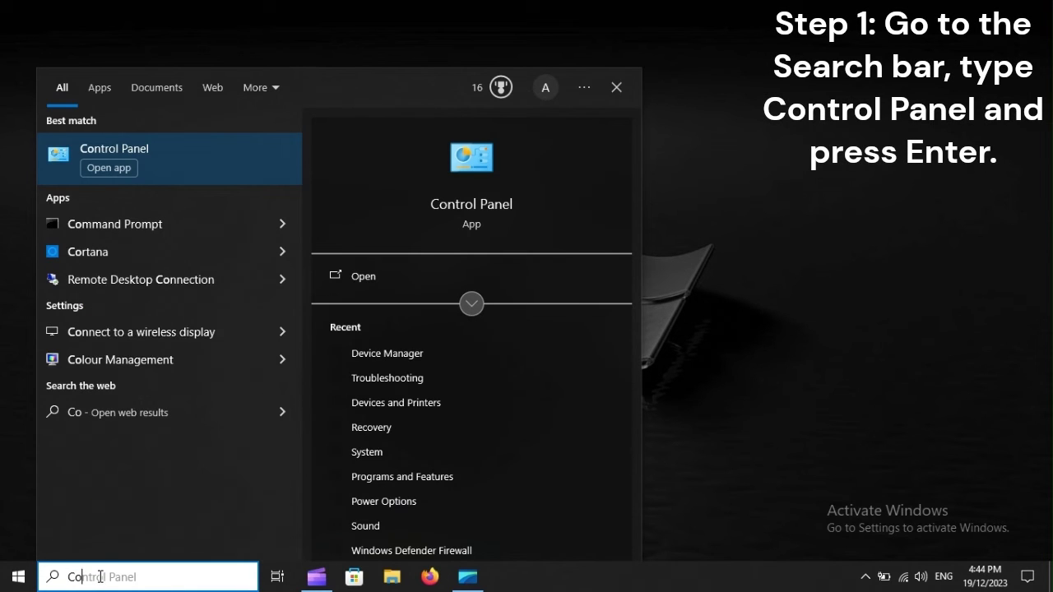
type("ntrol P")
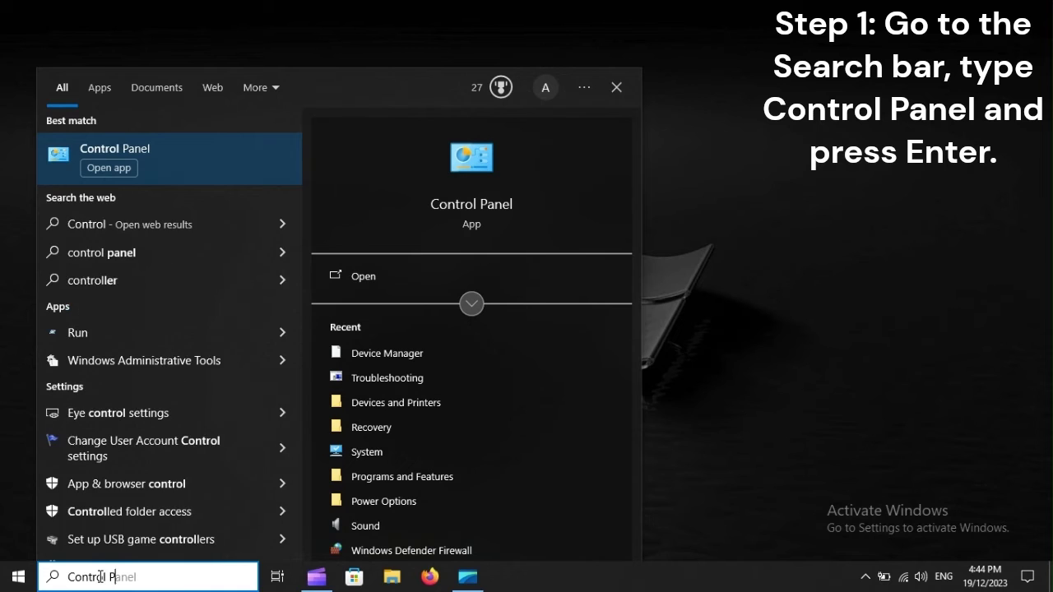
type("anel")
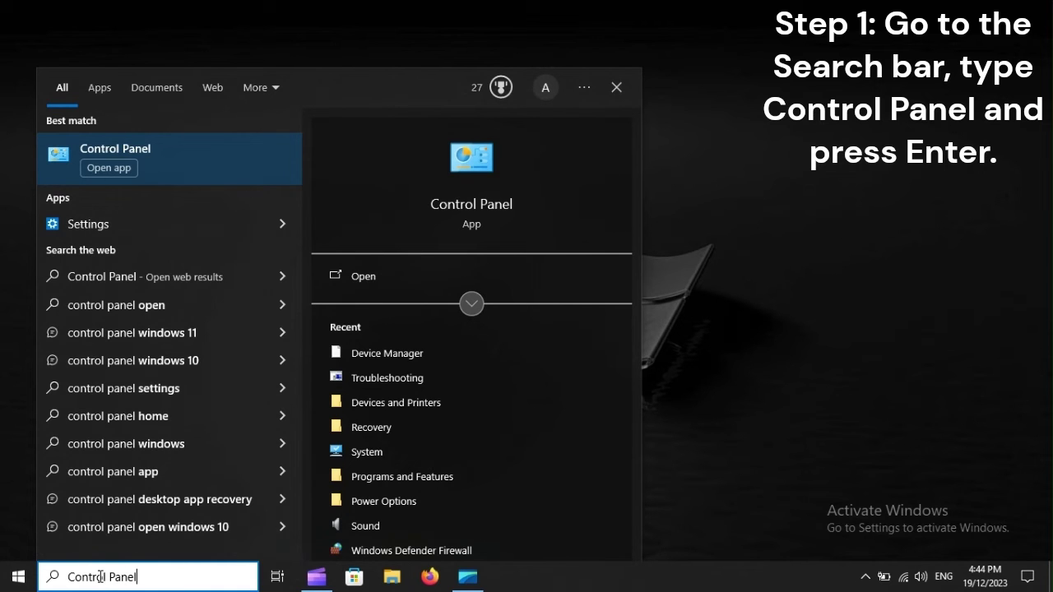
key("Return")
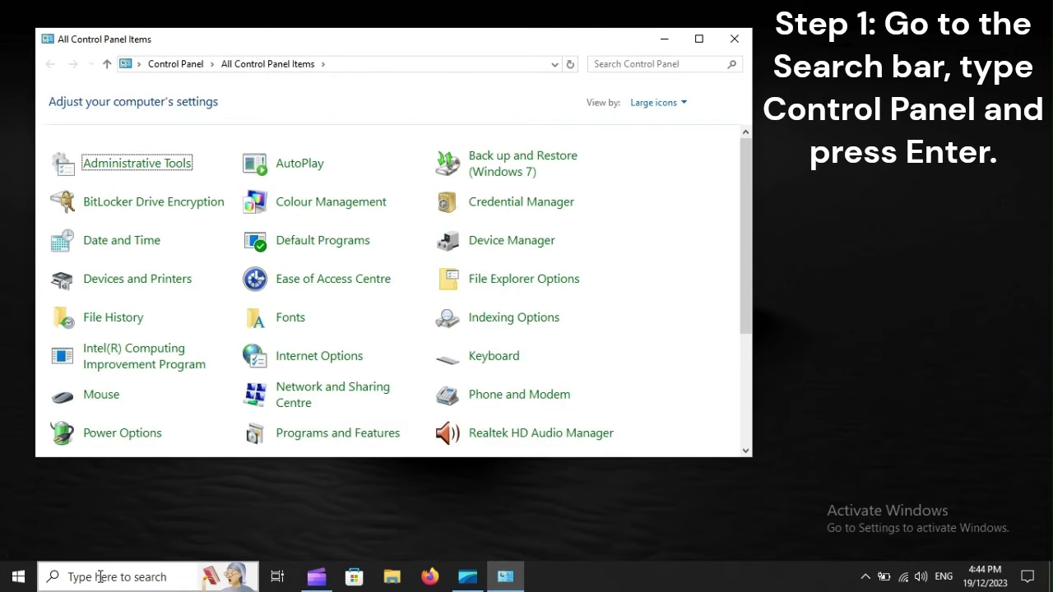
- Switch Control Panel to the Category view and open the list for uninstalling programs
left_click(655, 103)
left_click(660, 123)
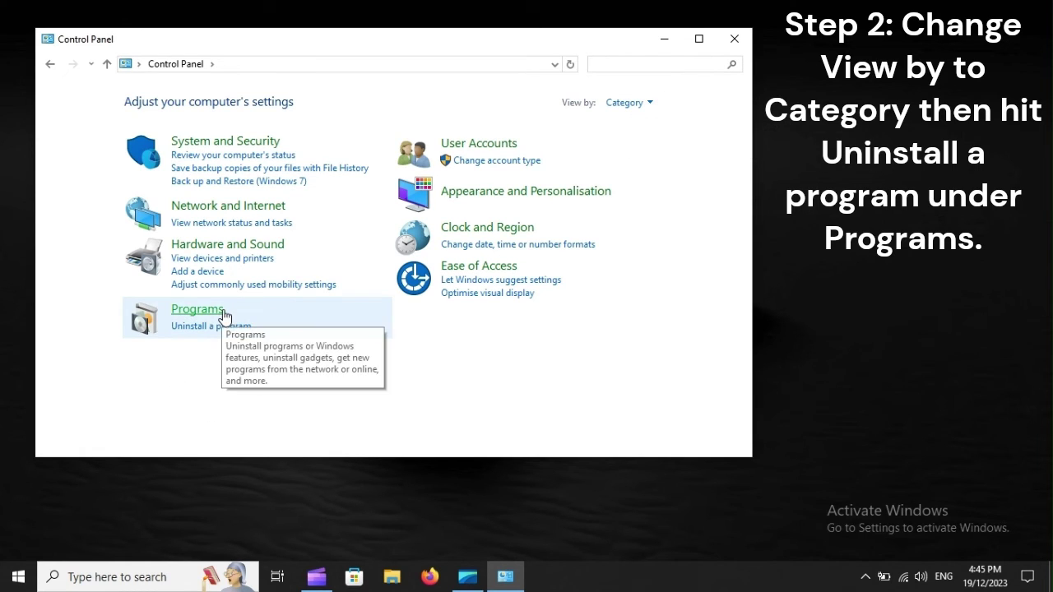
left_click(186, 328)
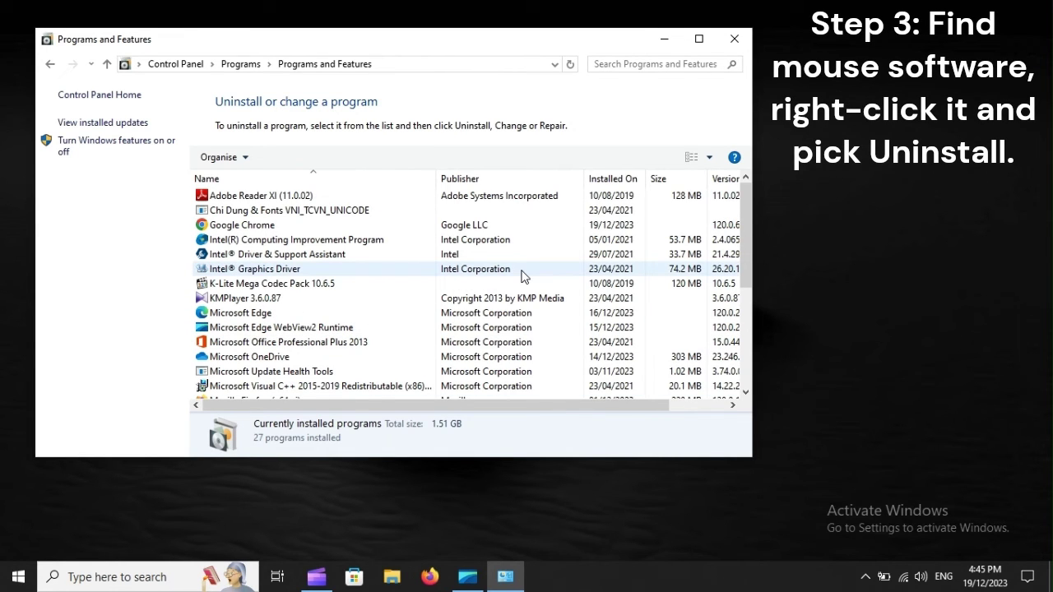
- Restart the computer from the power options
left_click(18, 577)
left_click(23, 547)
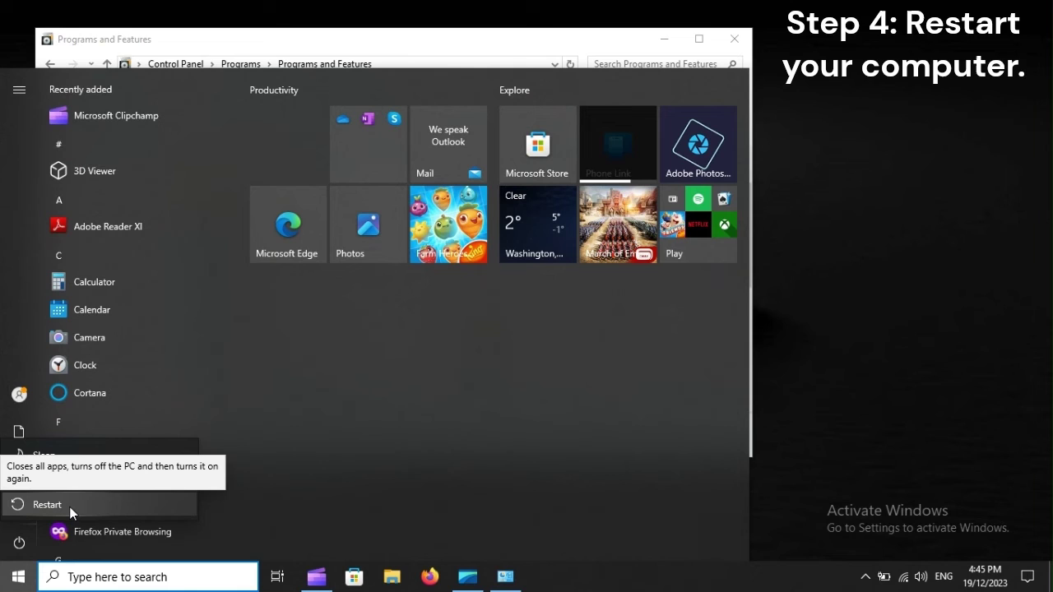
left_click(69, 507)
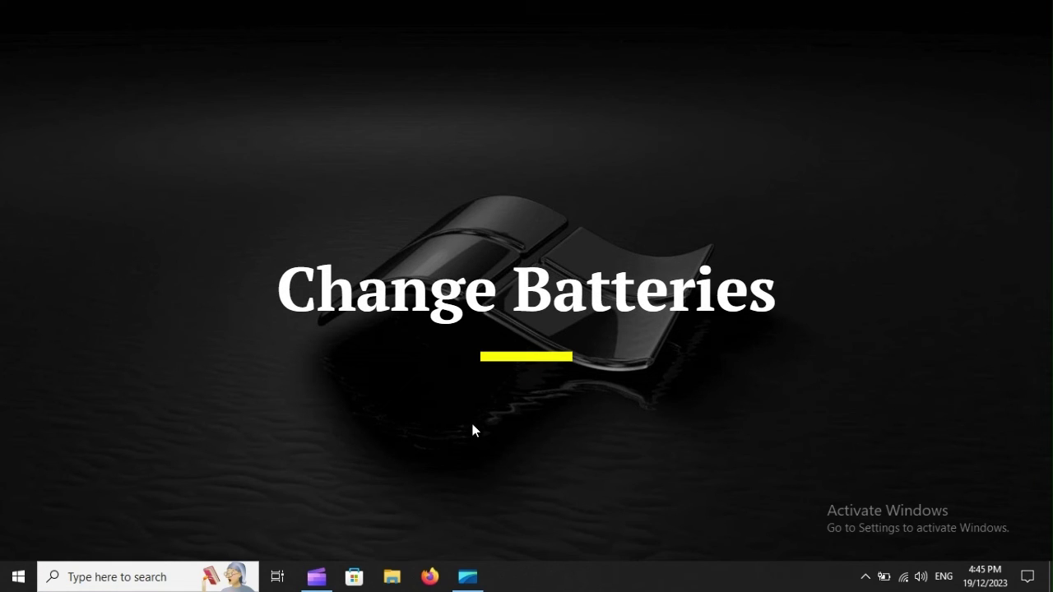